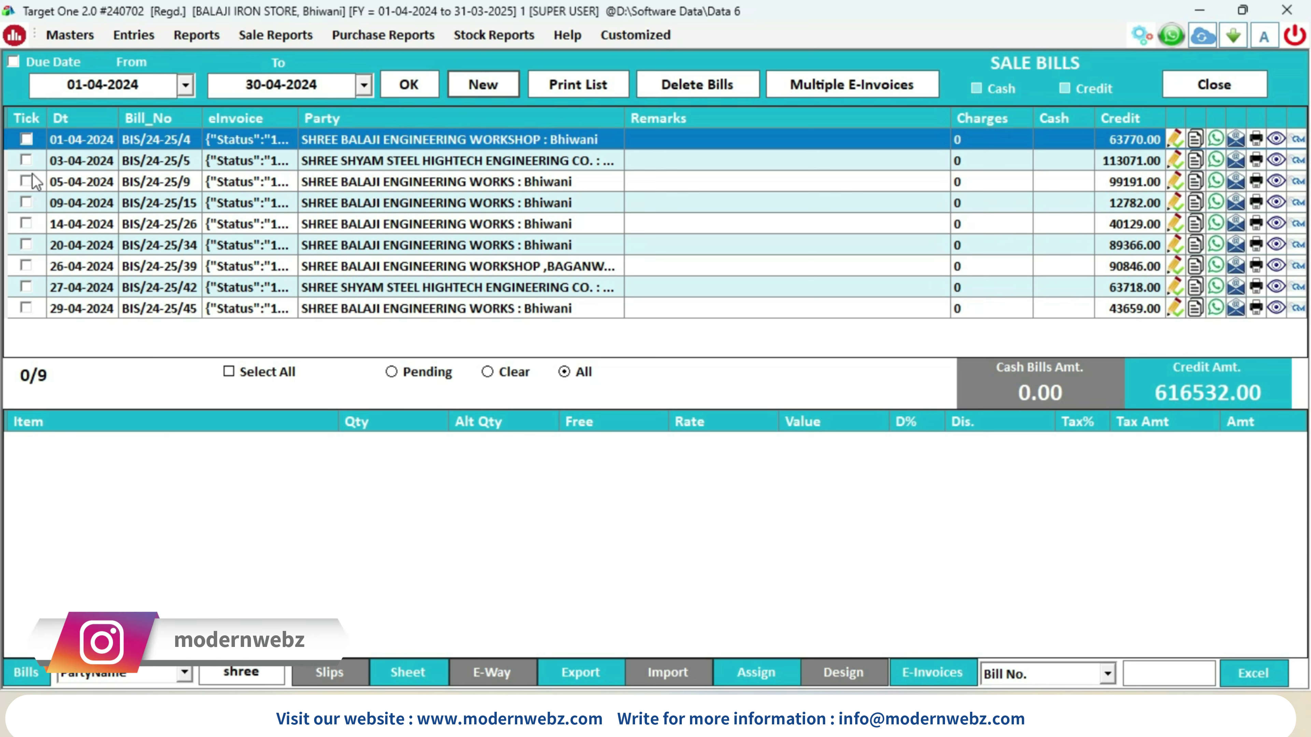
Step: Tick the sale bills BIS/24-25/5 and BIS/24-25/9 in the list
click(26, 159)
click(26, 181)
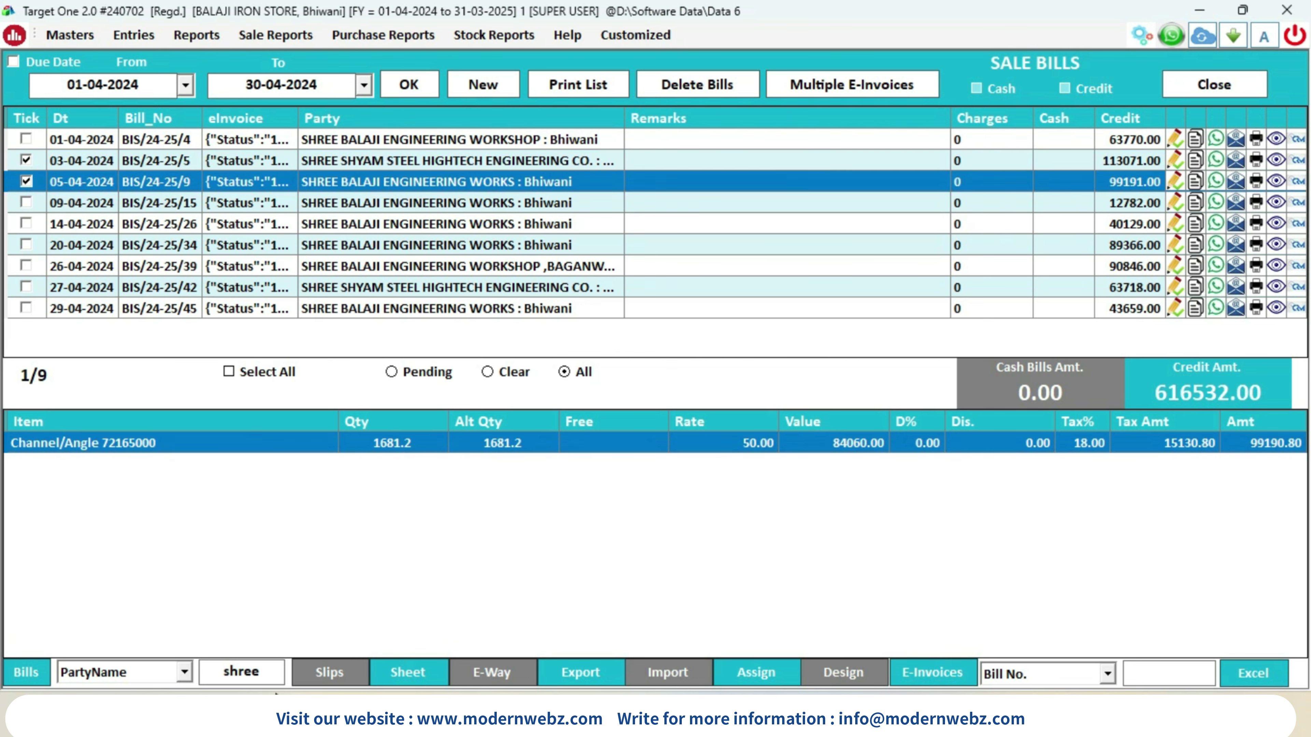
Step: Filter the sale bills by party name "shree bala" and tick all listed bills except BIS/24-25/39
click(272, 672)
text(bala)
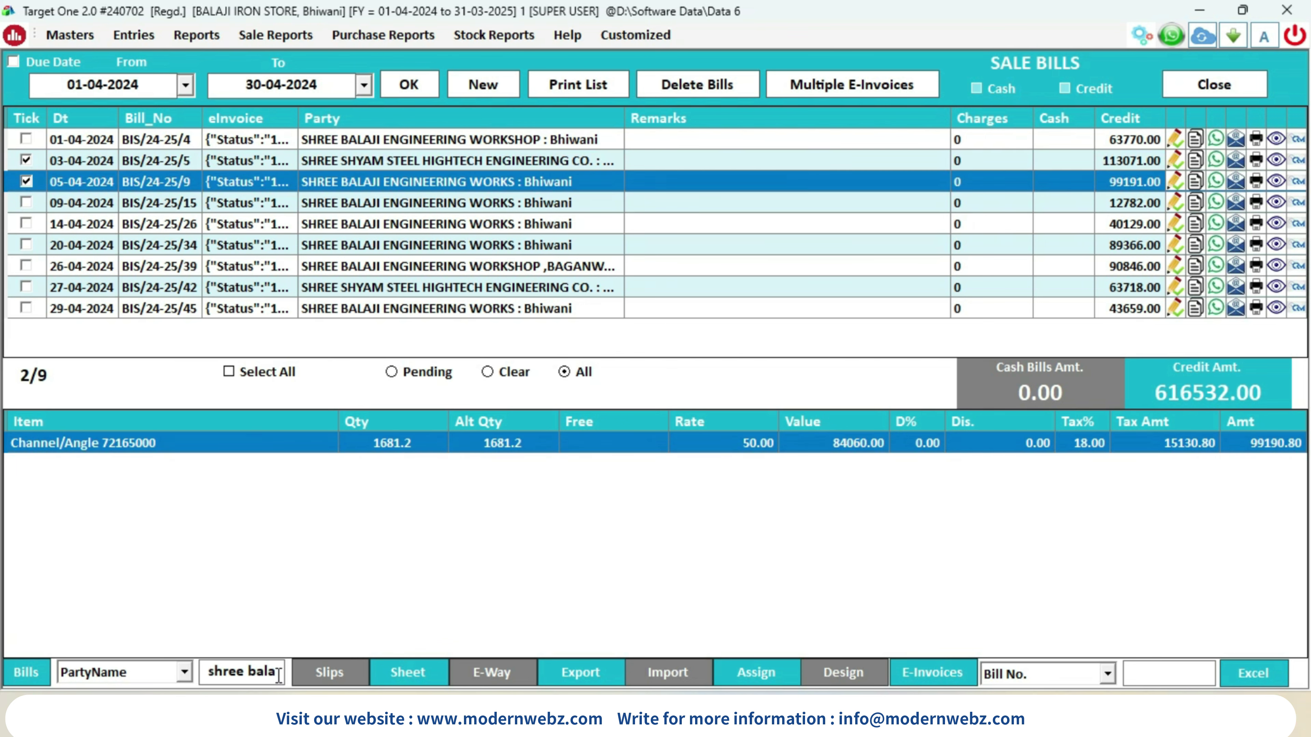
click(434, 86)
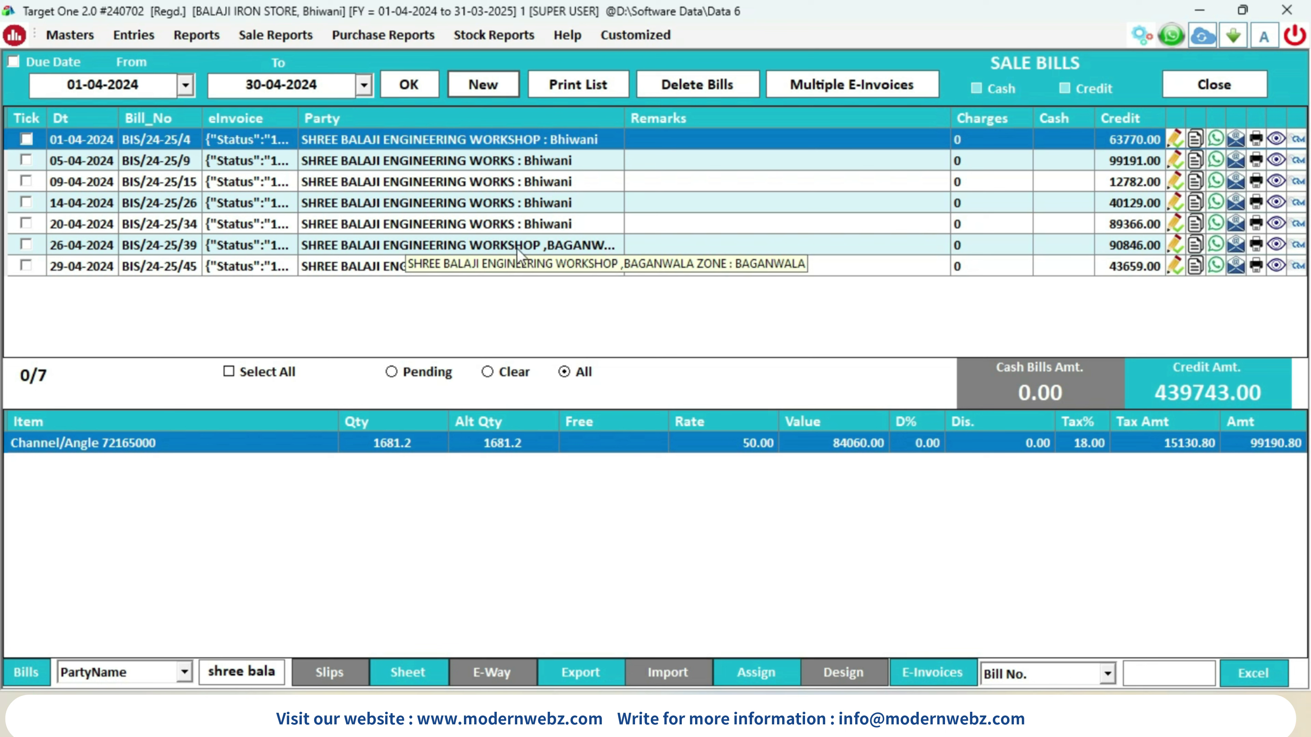
click(228, 371)
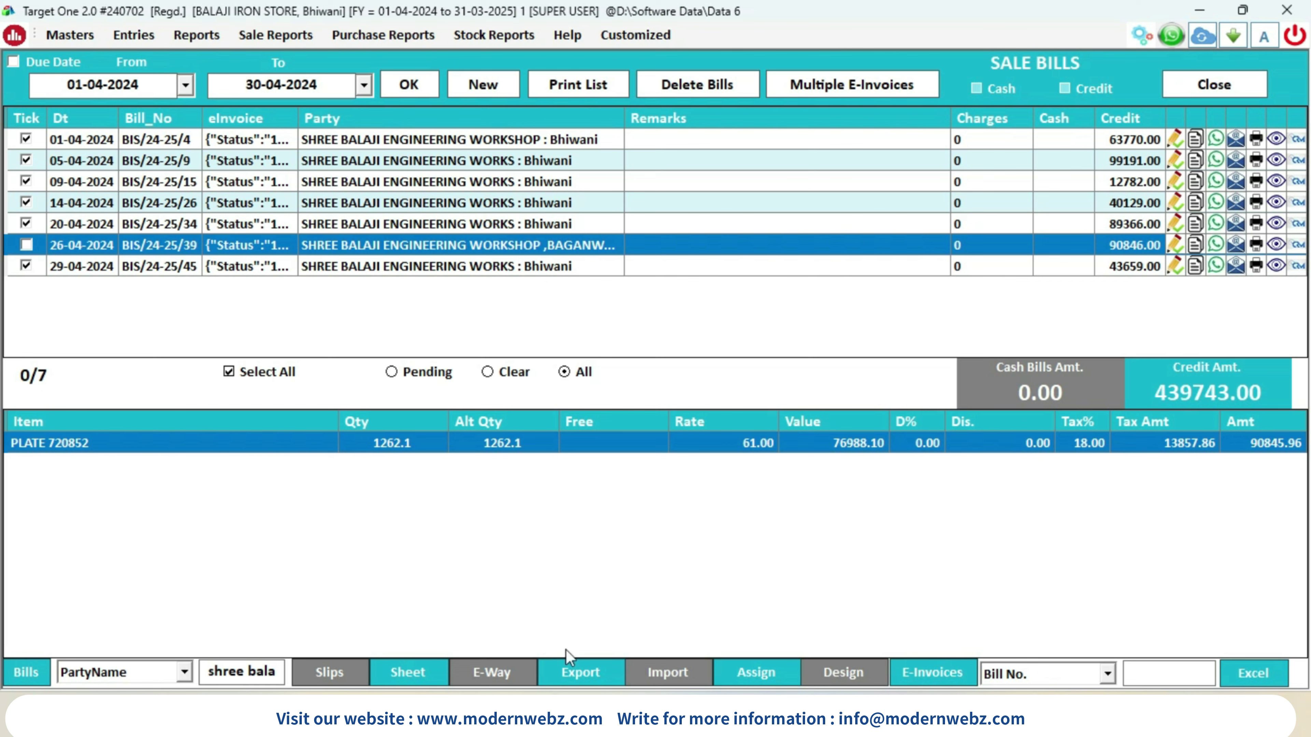
Step: Open Devices and Printers from the Windows Control Panel and go to the Printers & scanners settings
key(super)
text(control)
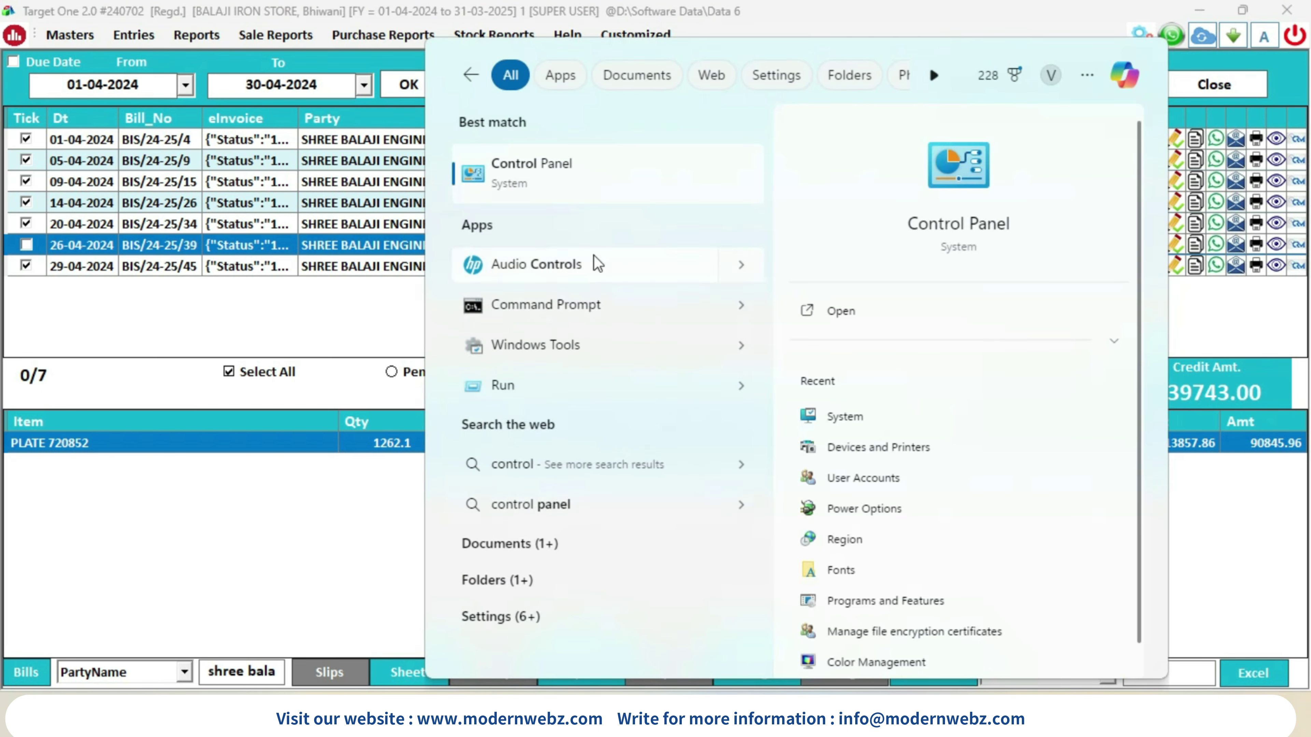
click(584, 192)
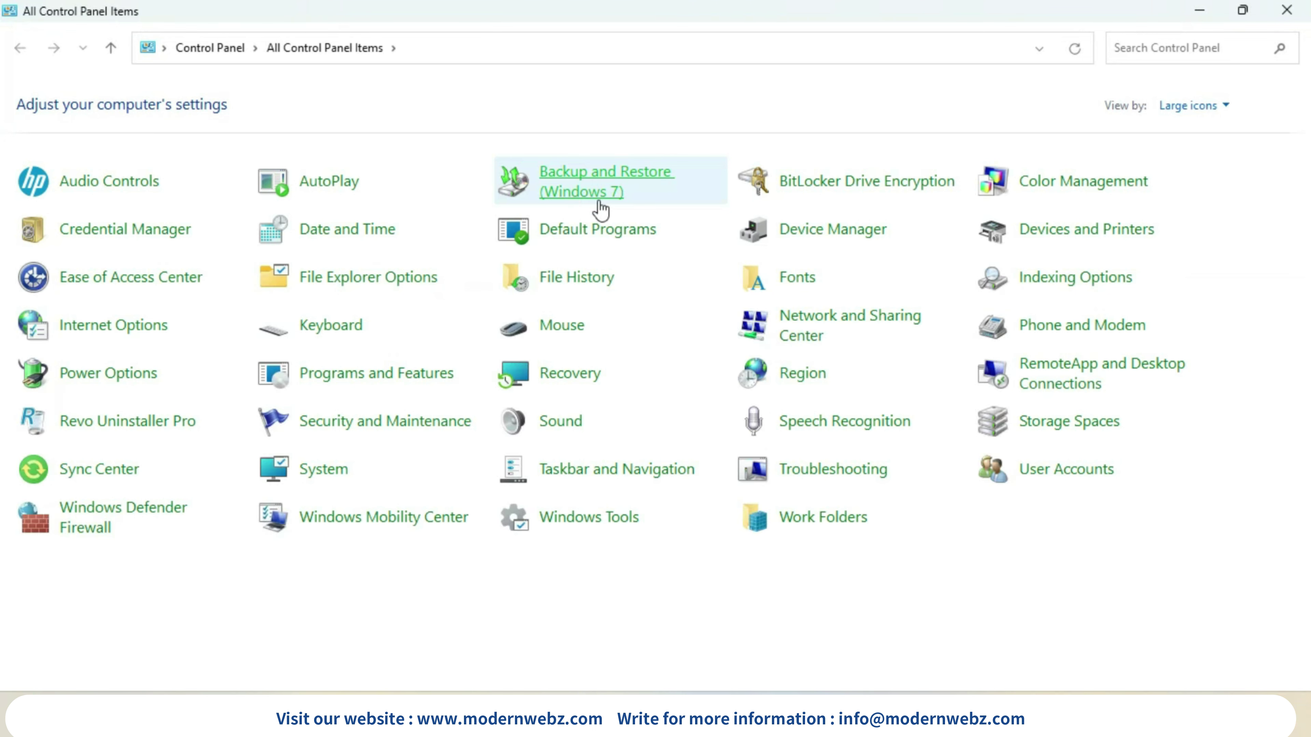
click(1076, 251)
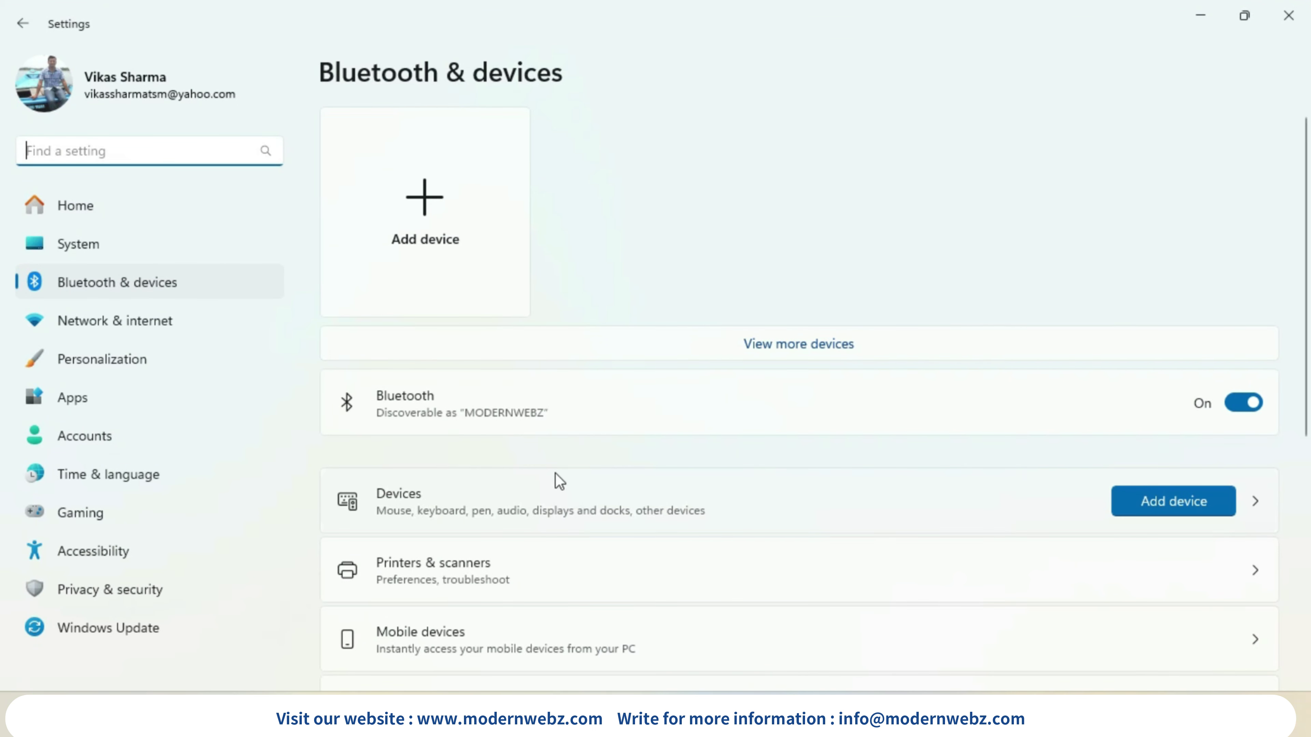
click(492, 577)
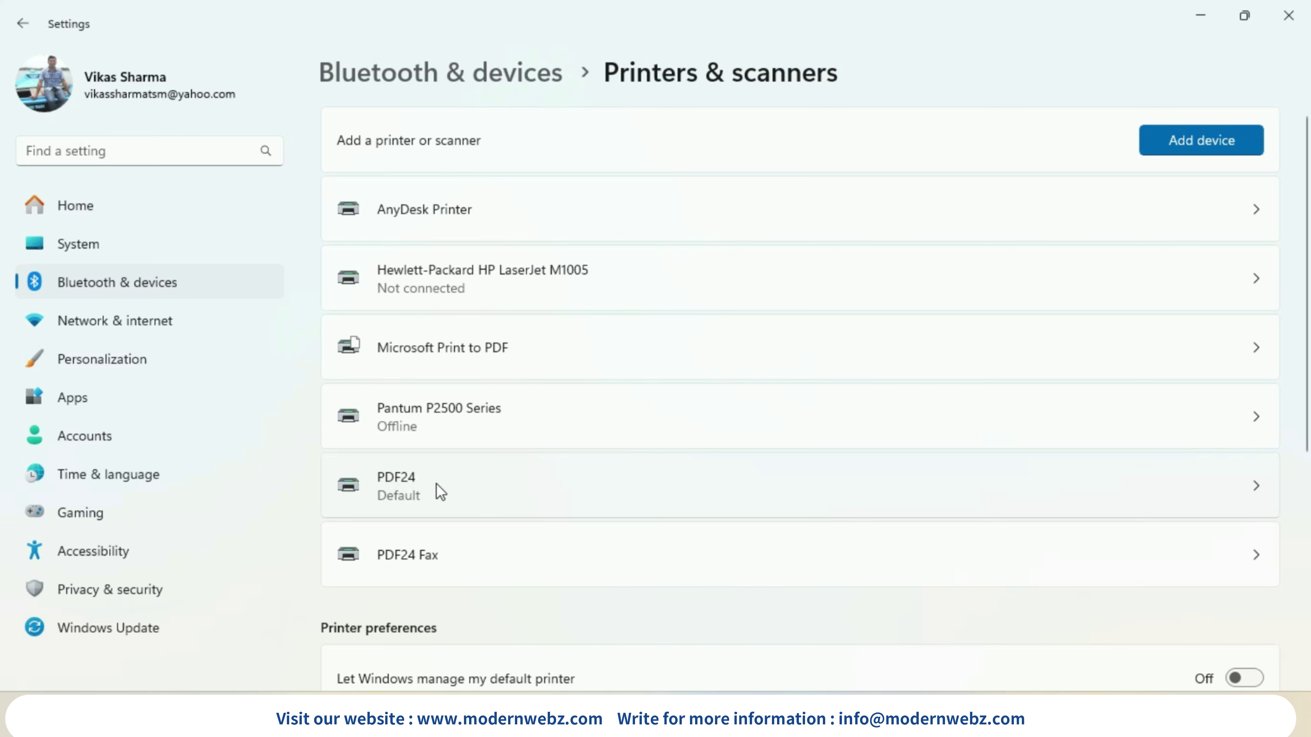
Step: Set PDF24 as the default printer and close the Windows Settings and Control Panel windows
click(593, 488)
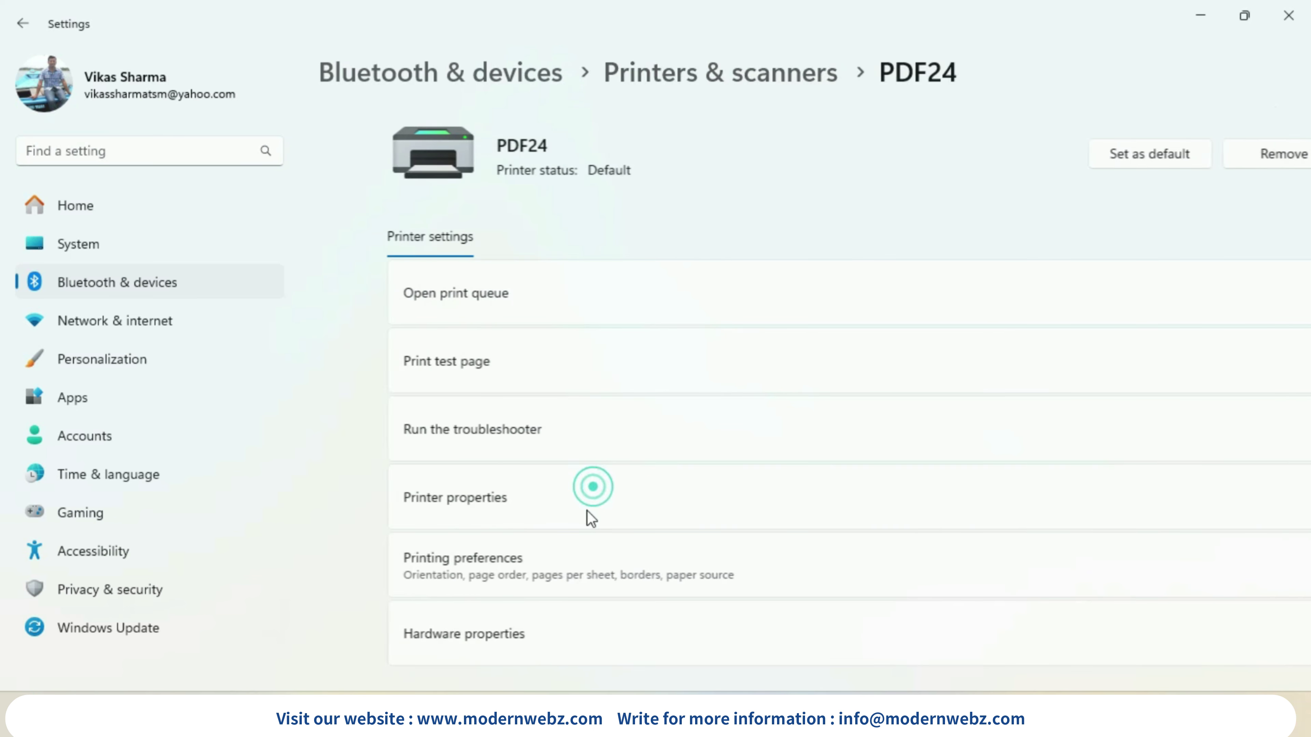
click(1098, 159)
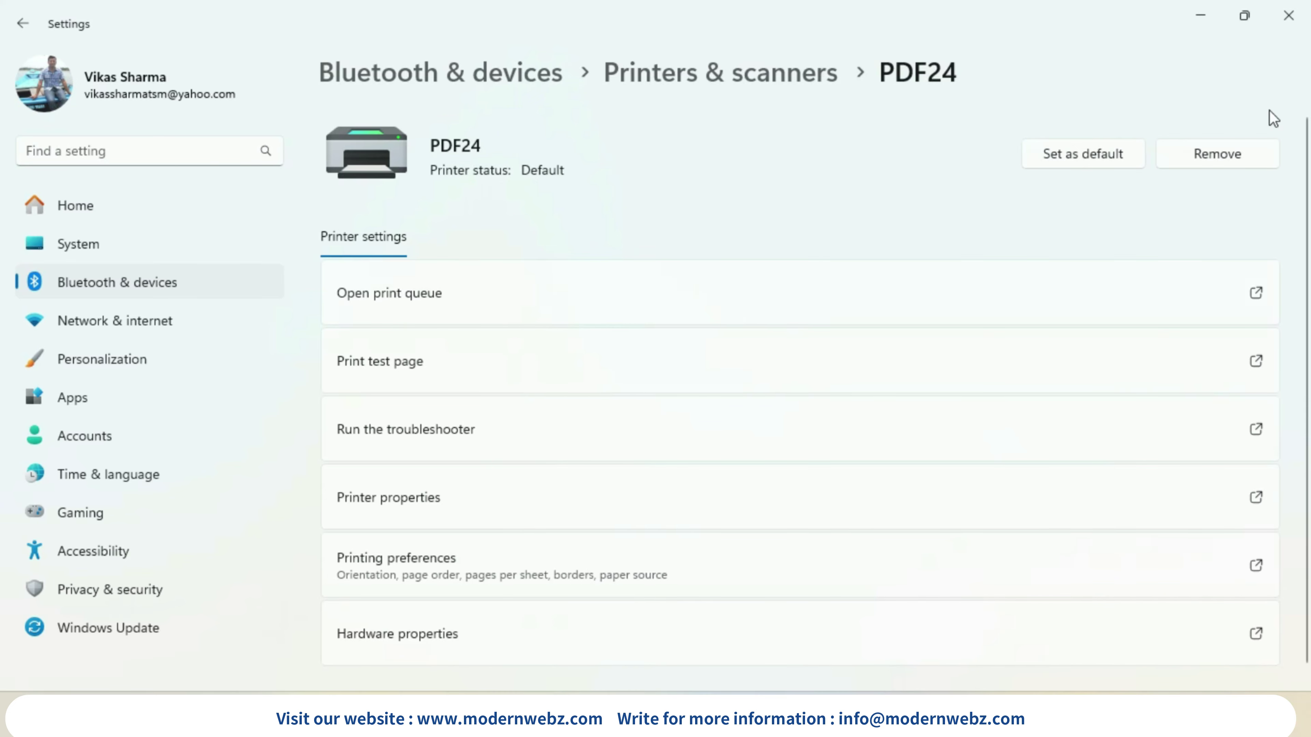
click(1289, 16)
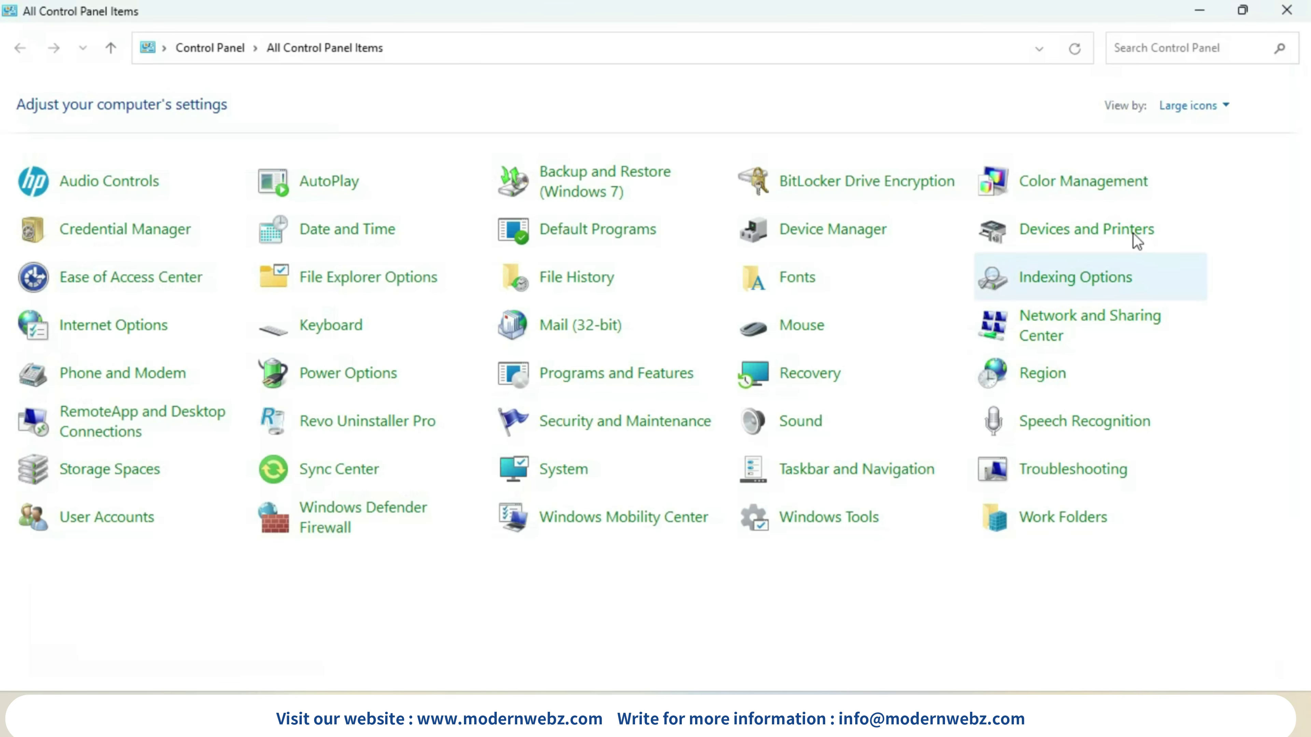
click(1287, 10)
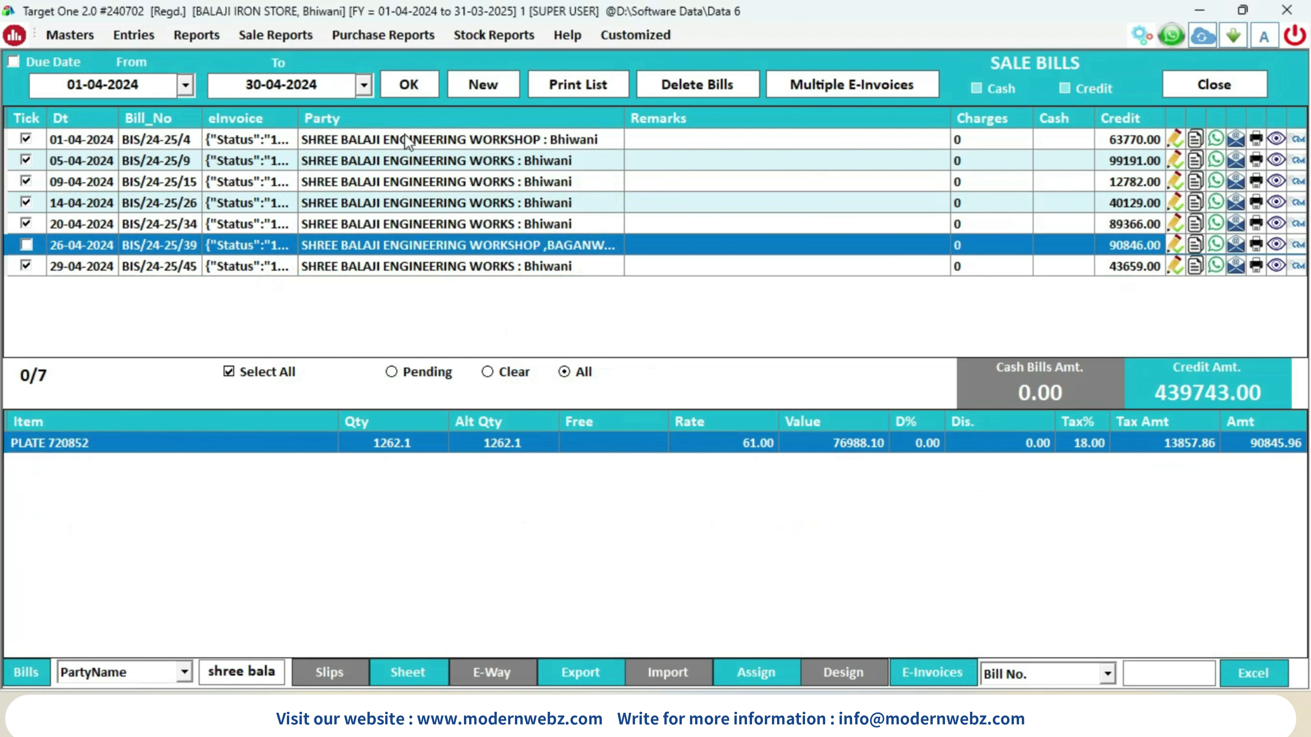
Step: Print the ticked sale bills to PDF24 and merge the printed files into one document
click(27, 672)
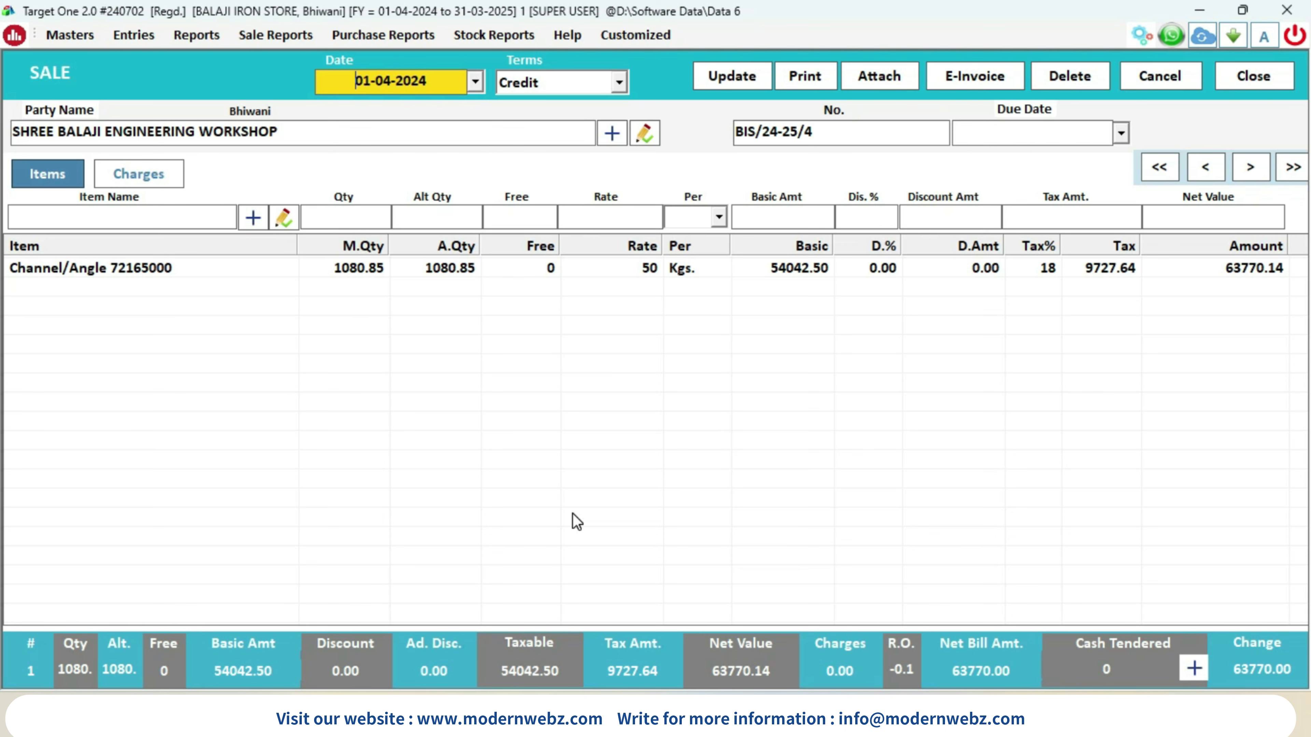
key(ctrl+p)
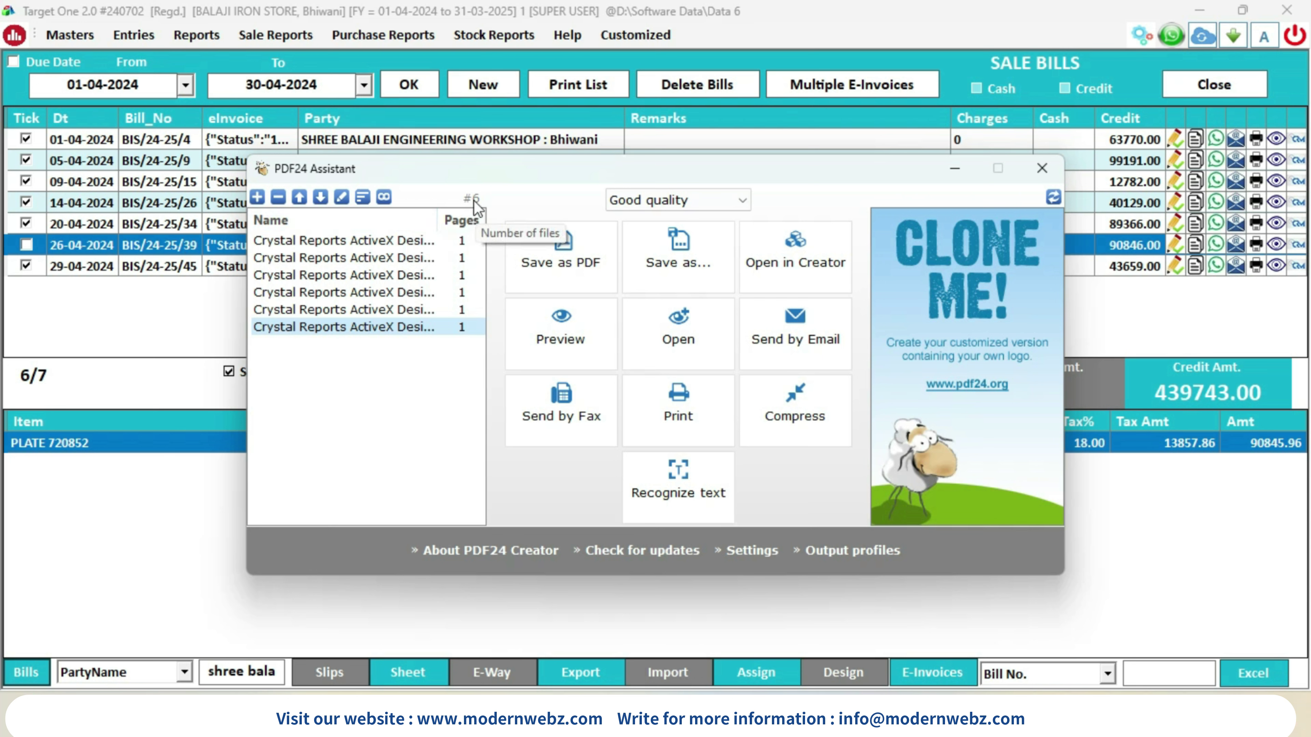
click(384, 198)
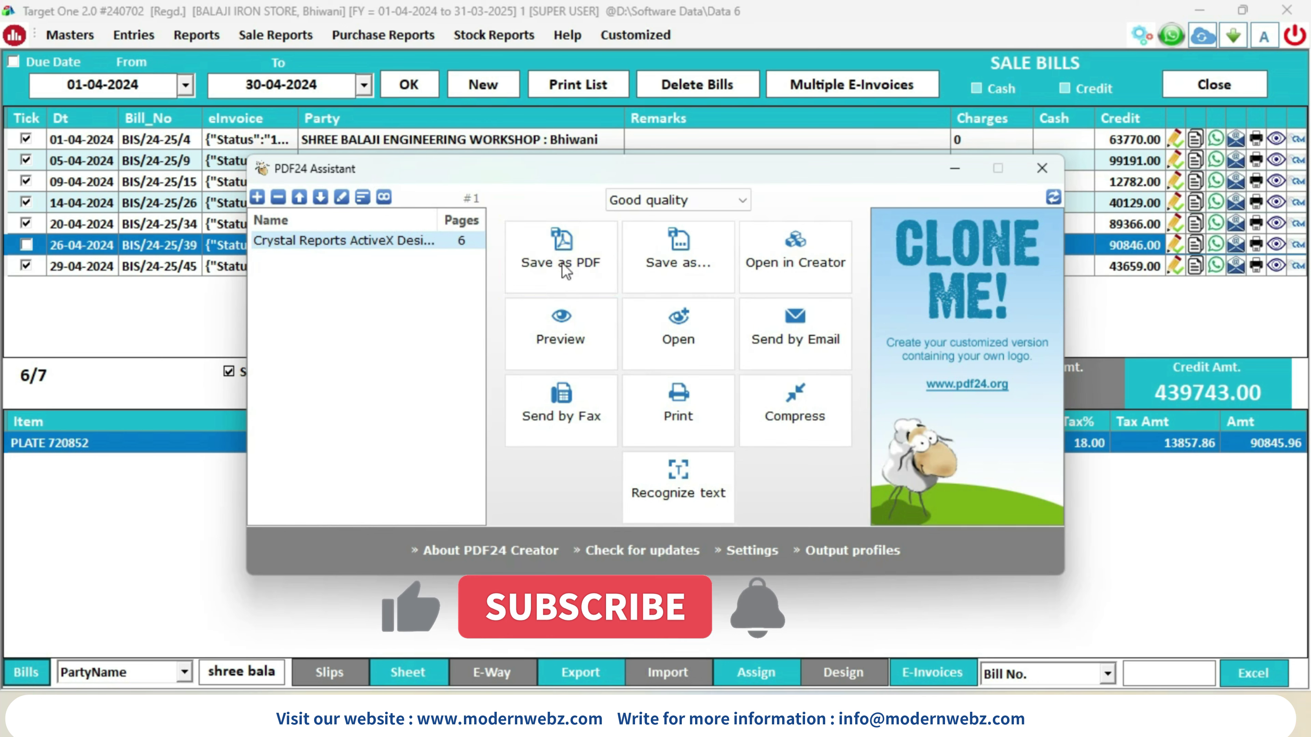
Step: Save the merged document as a PDF named "Shree Bala Ji April Bill" in the Downloads folder
click(580, 264)
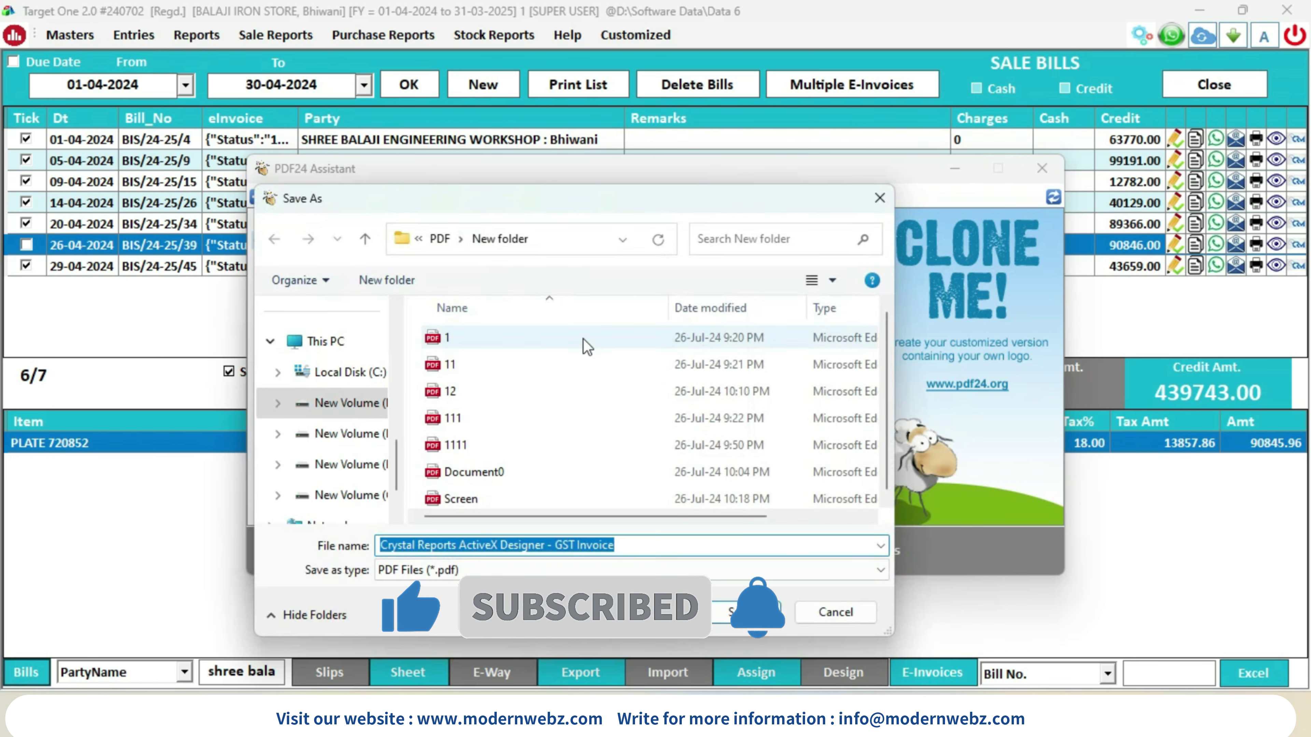
scroll(341, 408, up, 5)
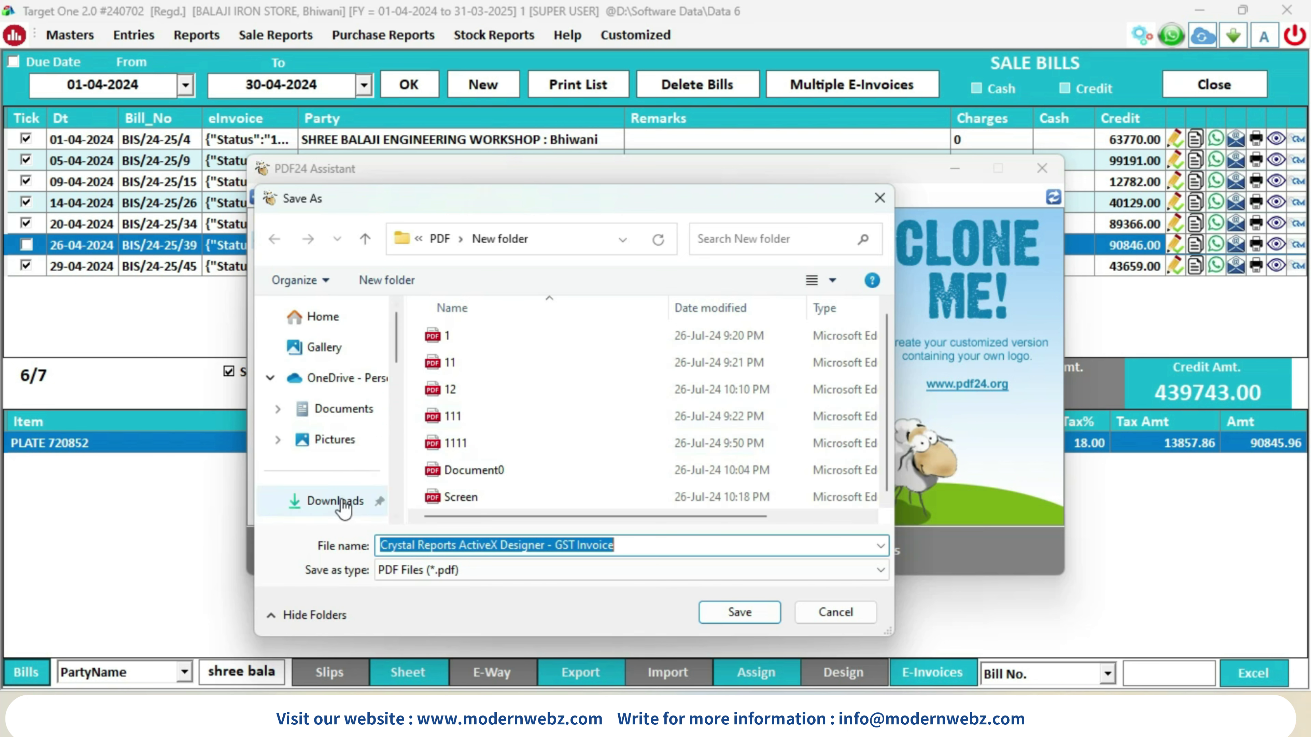
click(333, 501)
triple_click(672, 543)
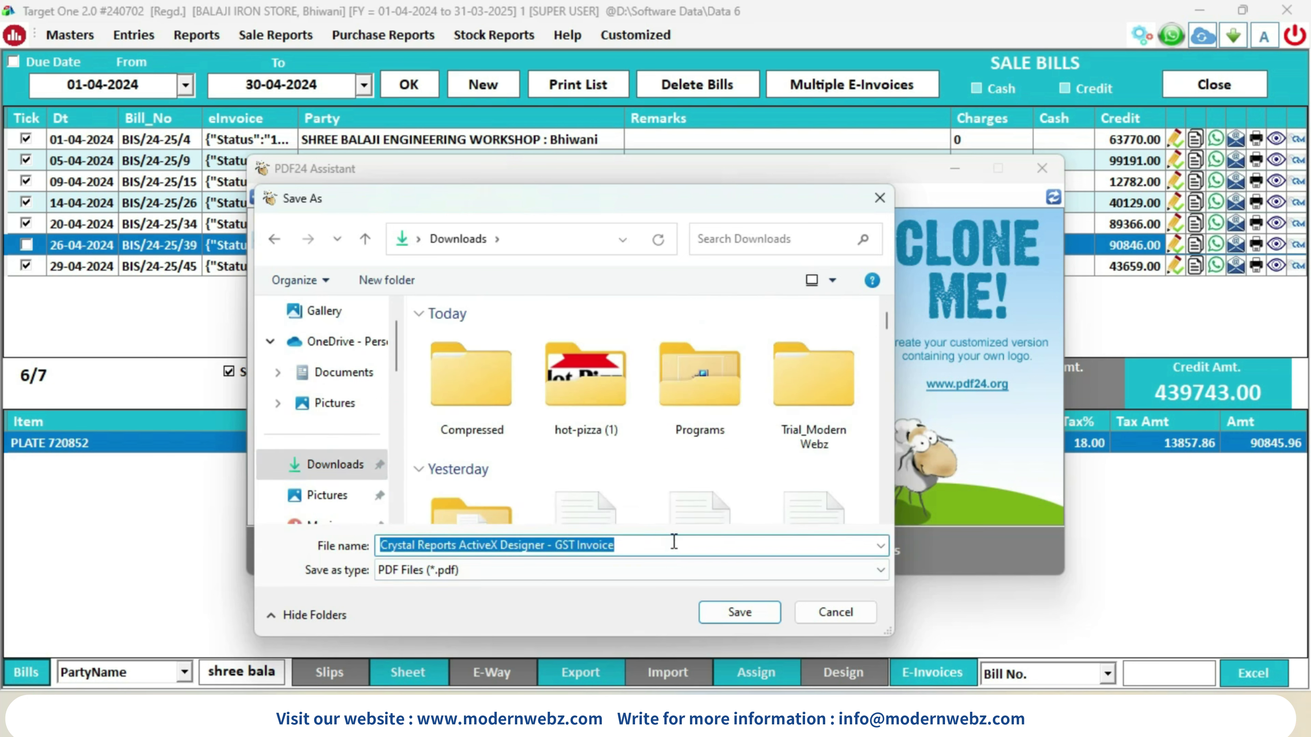
text(Shree)
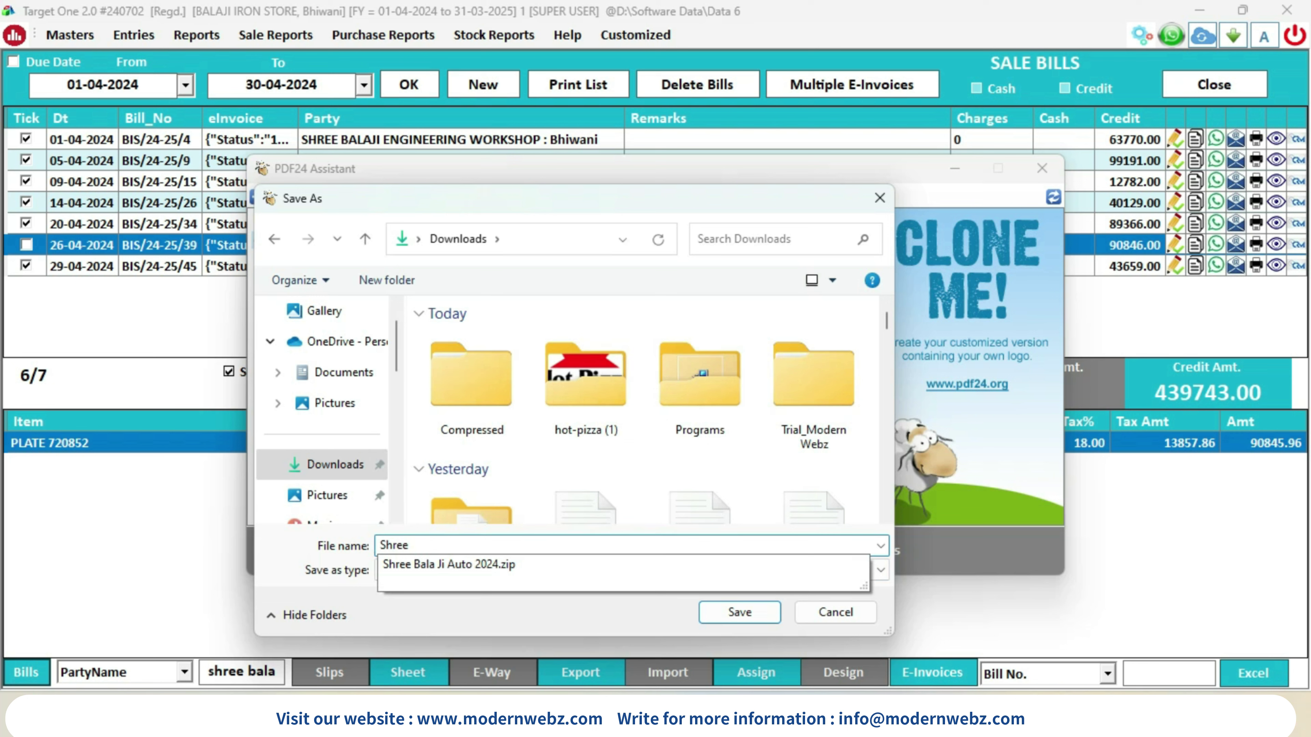
text( Bala Ji April Bill)
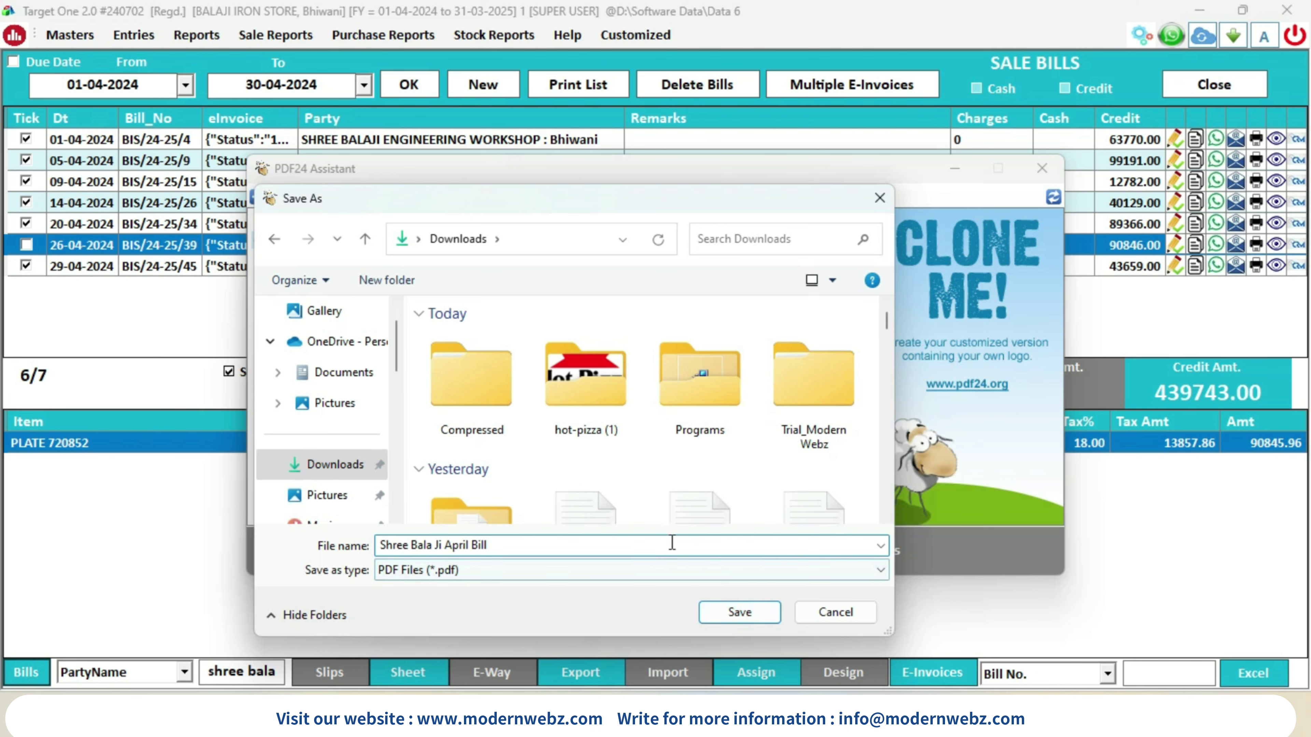
click(774, 616)
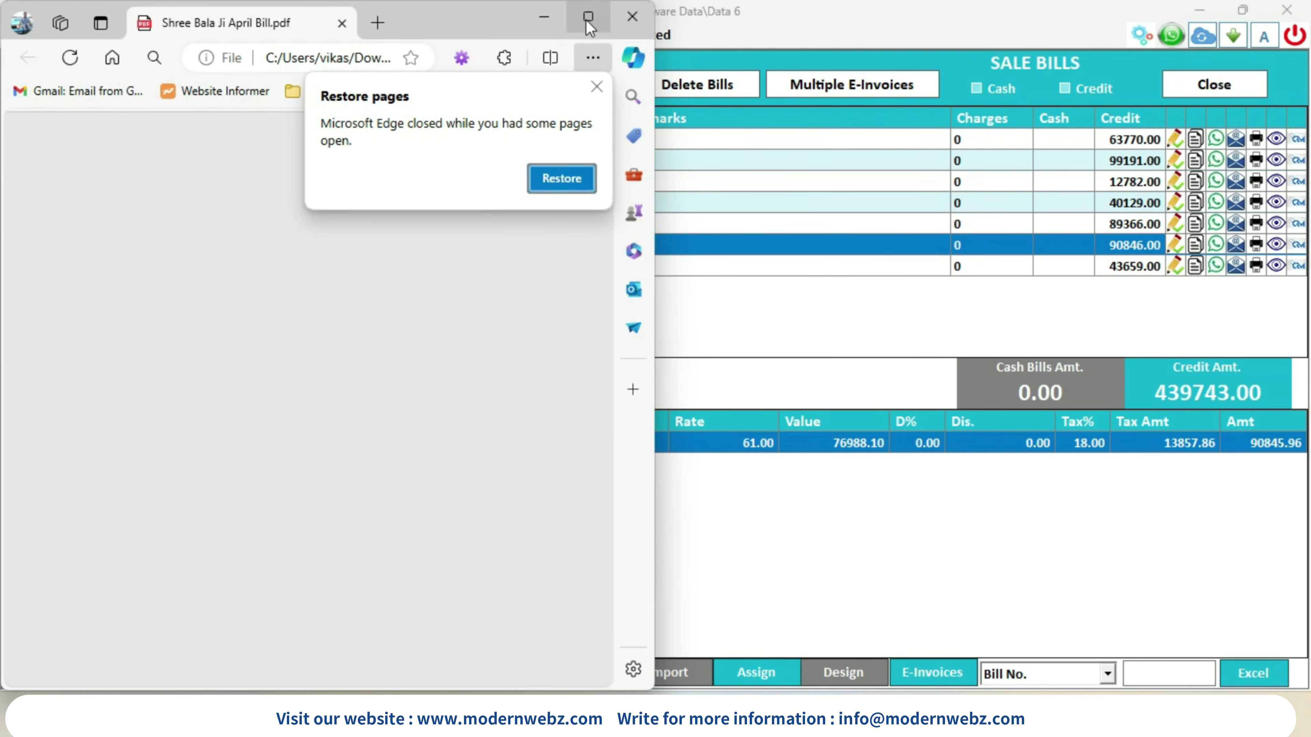
Step: Examine the invoice pages in the saved PDF, checking invoice numbers, dates and grand totals
click(587, 16)
scroll(760, 502, down, 10)
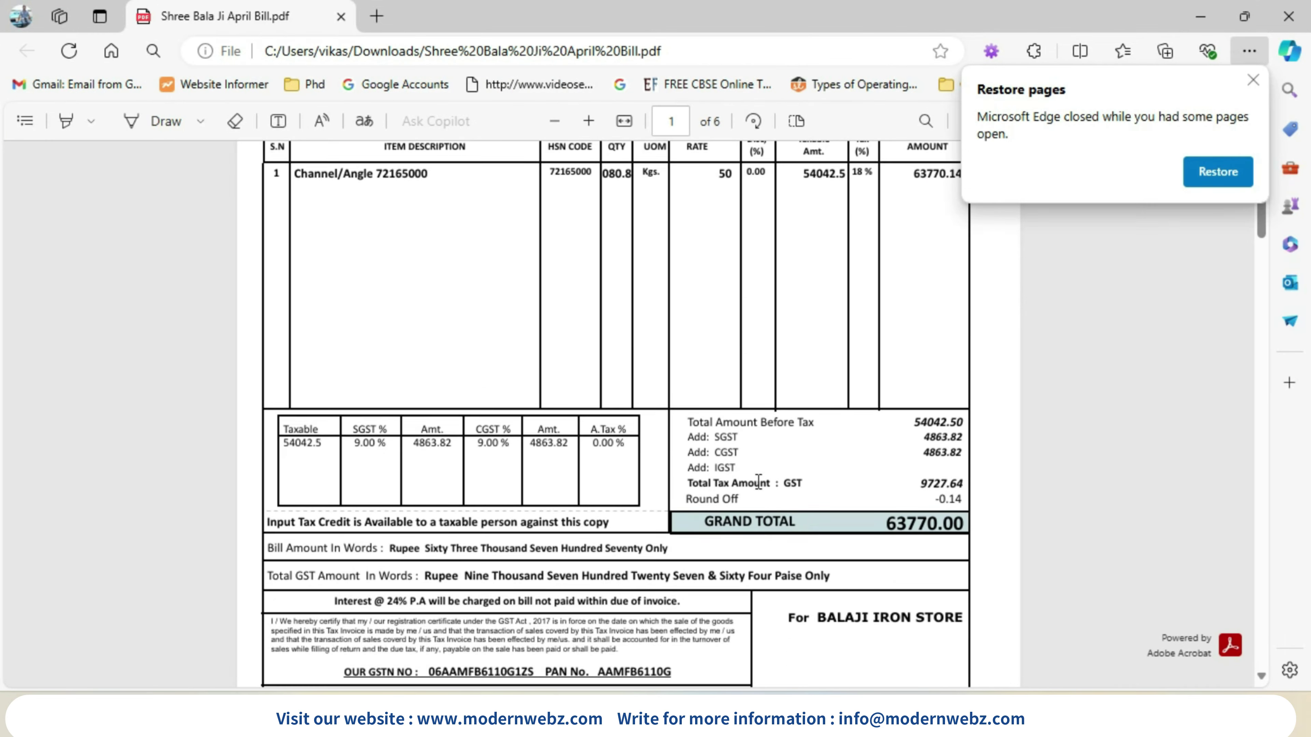
scroll(764, 456, up, 10)
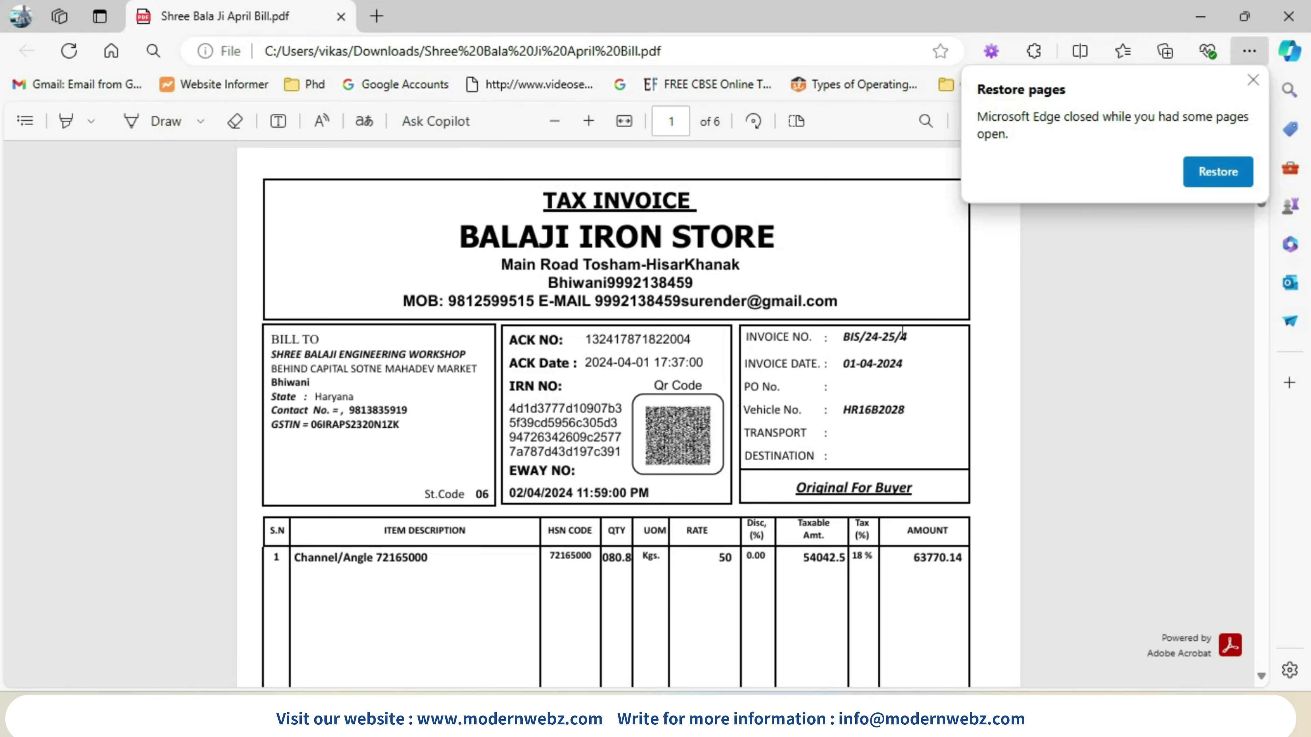
scroll(871, 371, down, 15)
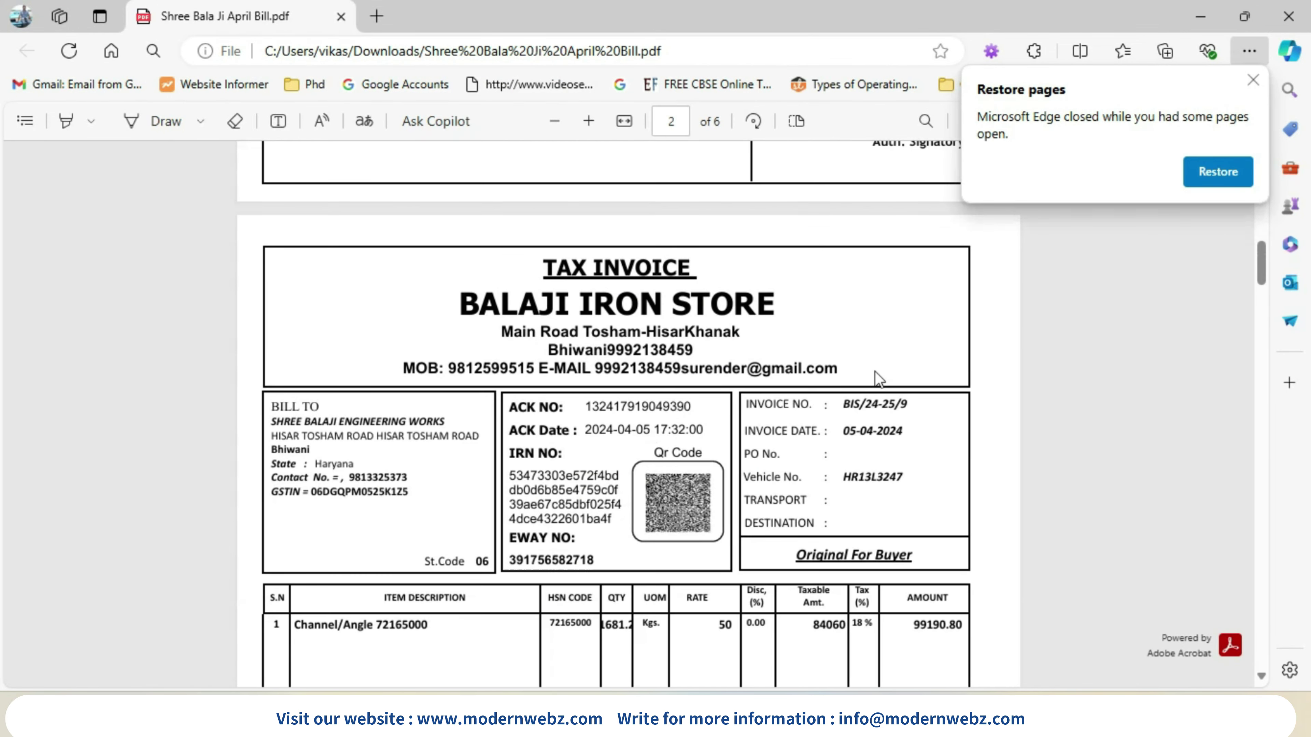
scroll(858, 431, down, 15)
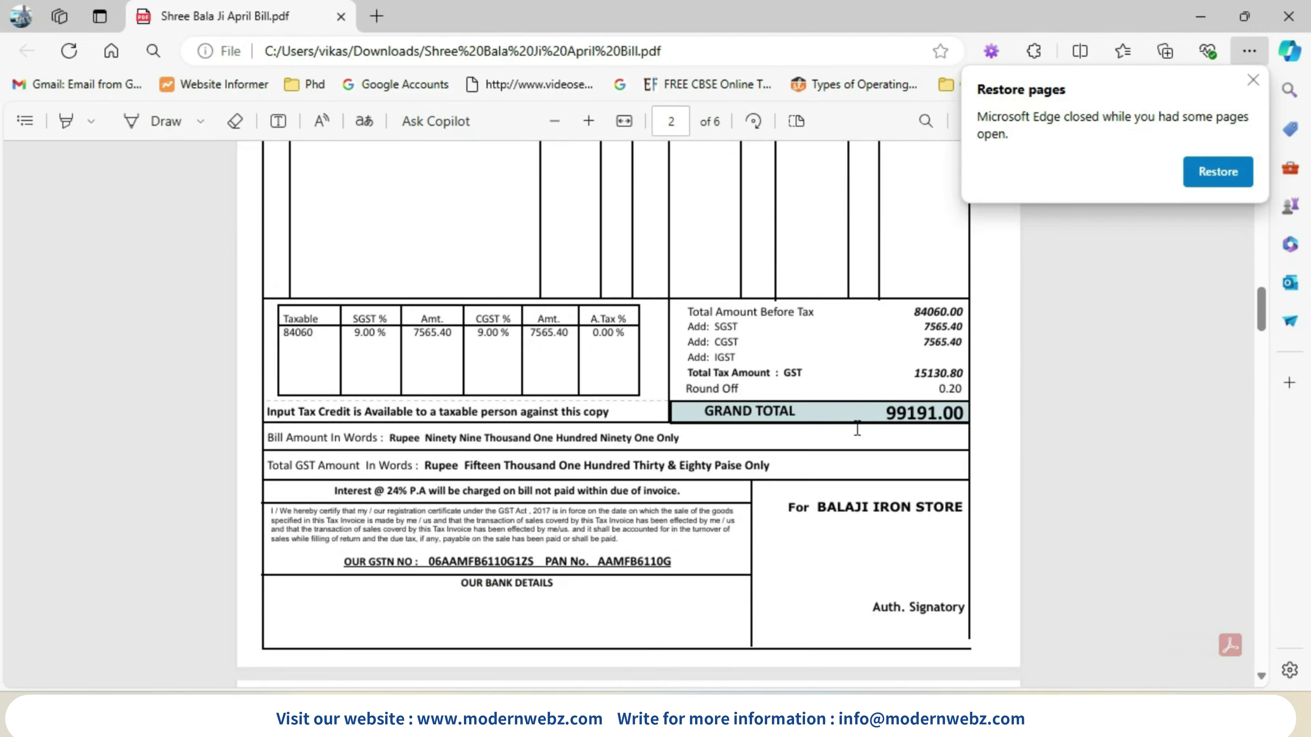
scroll(860, 314, down, 15)
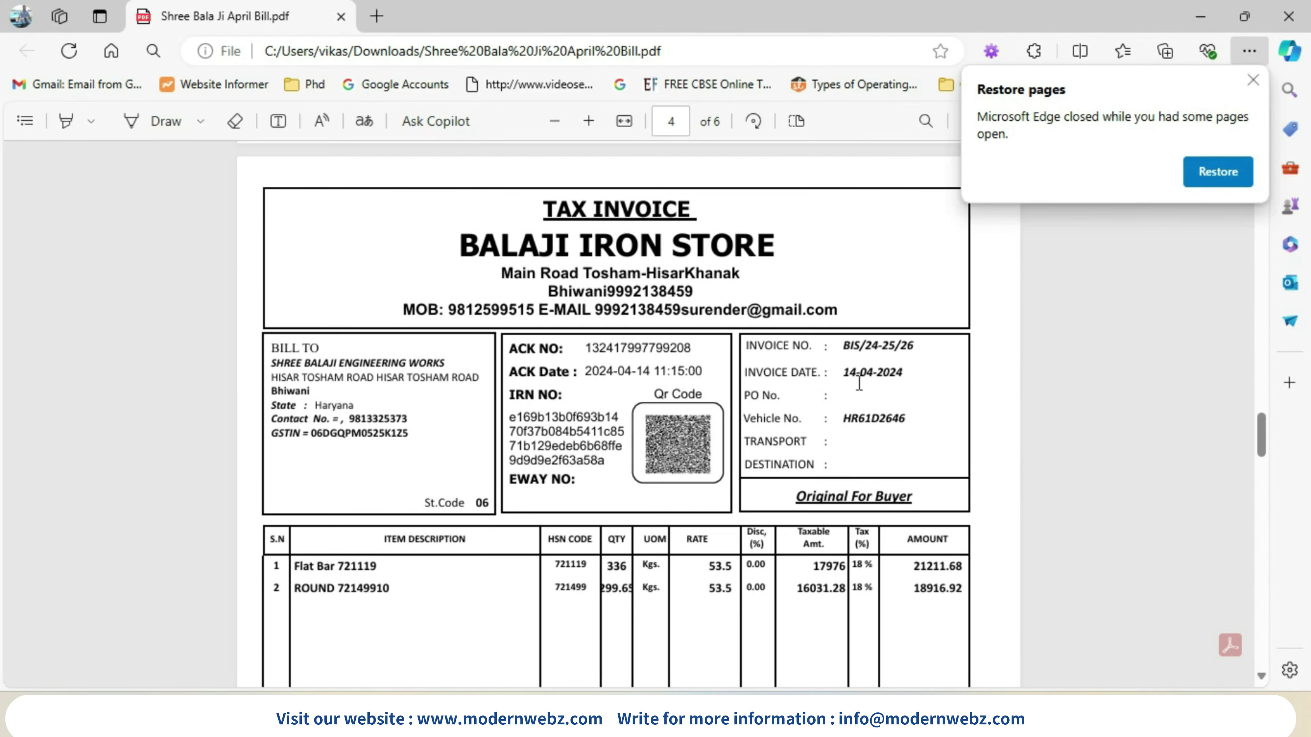
scroll(859, 383, down, 20)
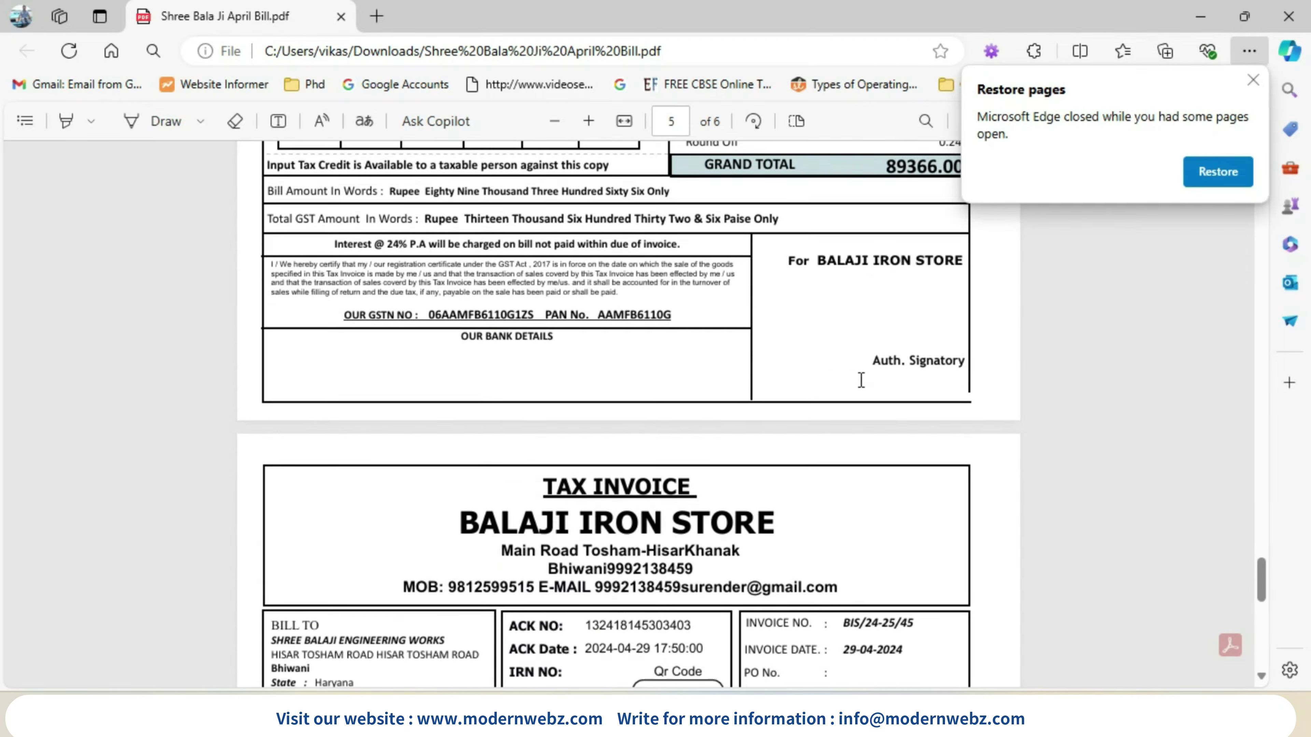
scroll(866, 382, up, 20)
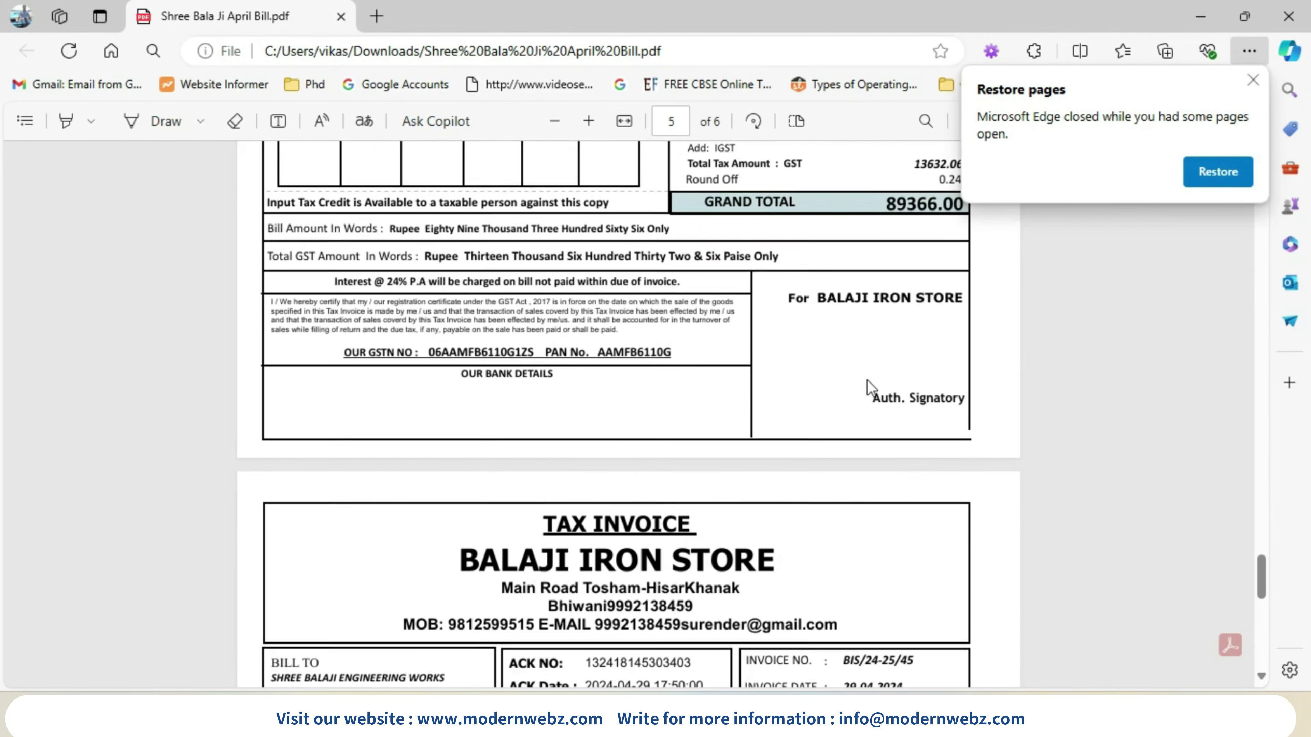
scroll(849, 664, up, 20)
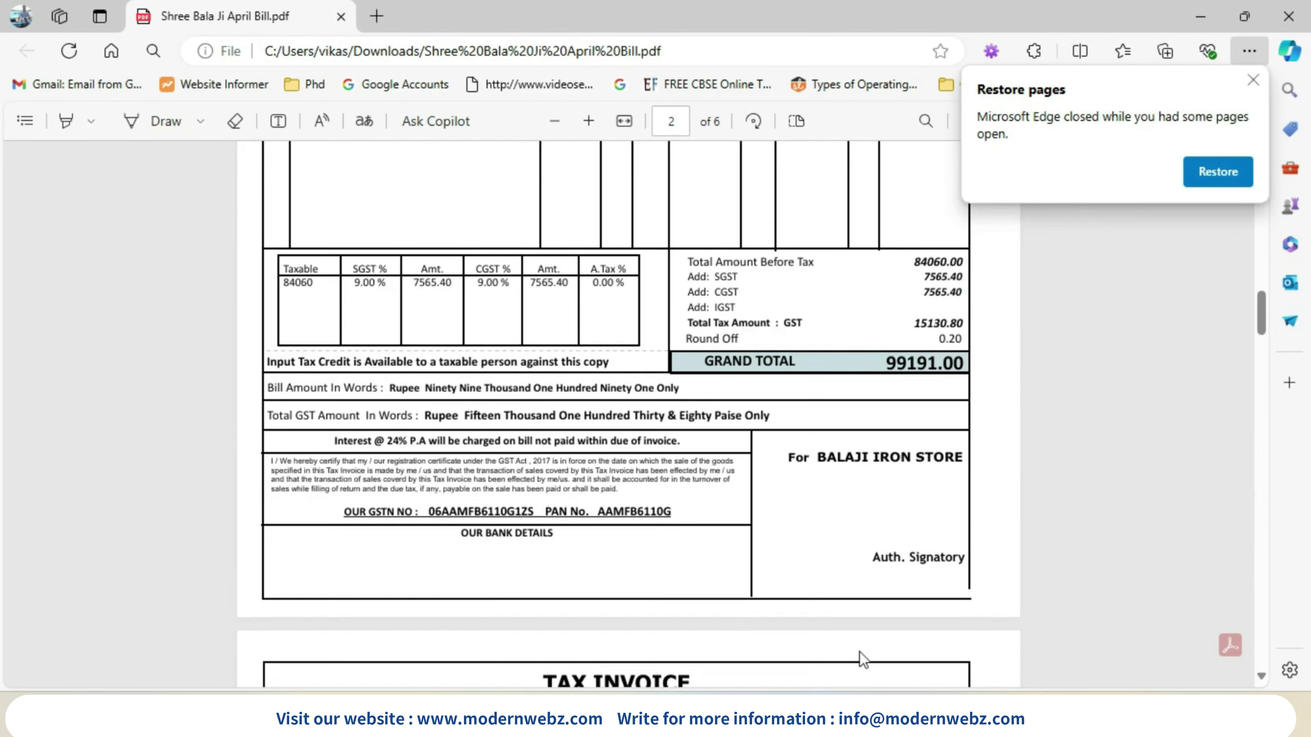
scroll(859, 652, up, 15)
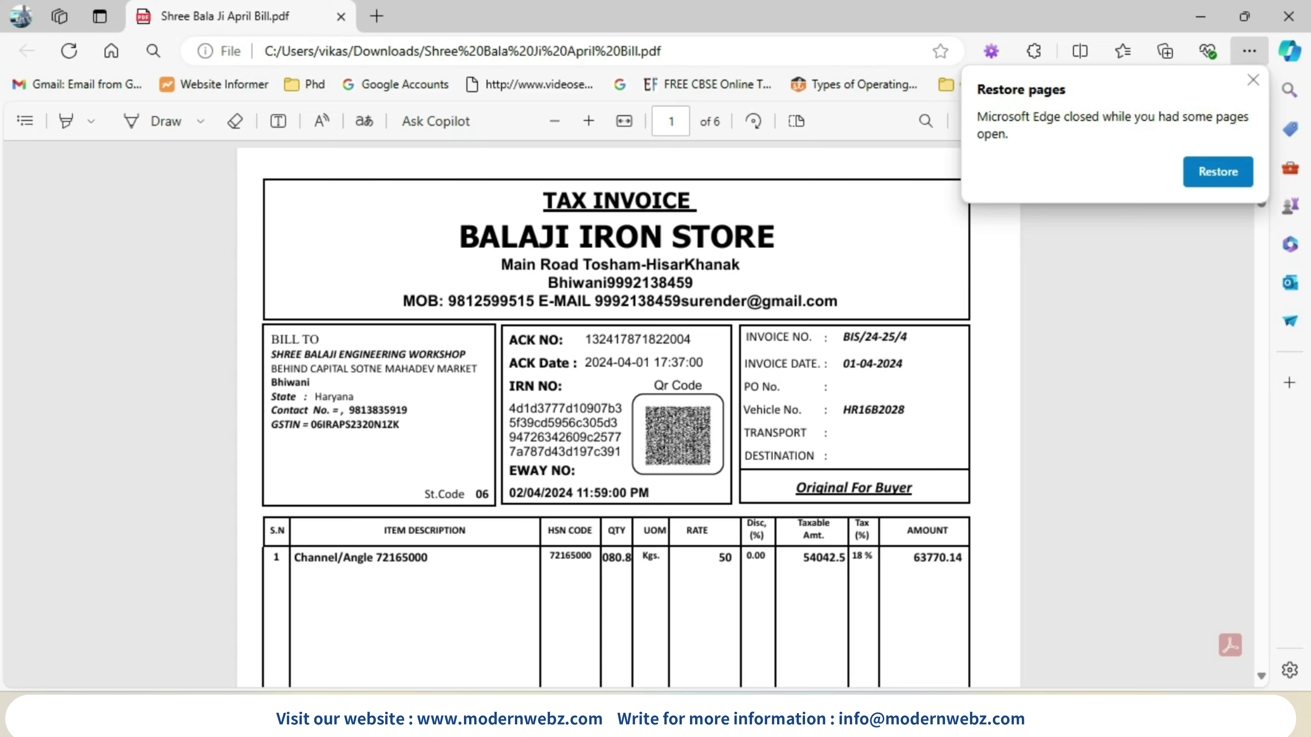
Step: Switch back to Target One, clear the party name filter, reload the sale bills and tick all of them
key(alt+Tab)
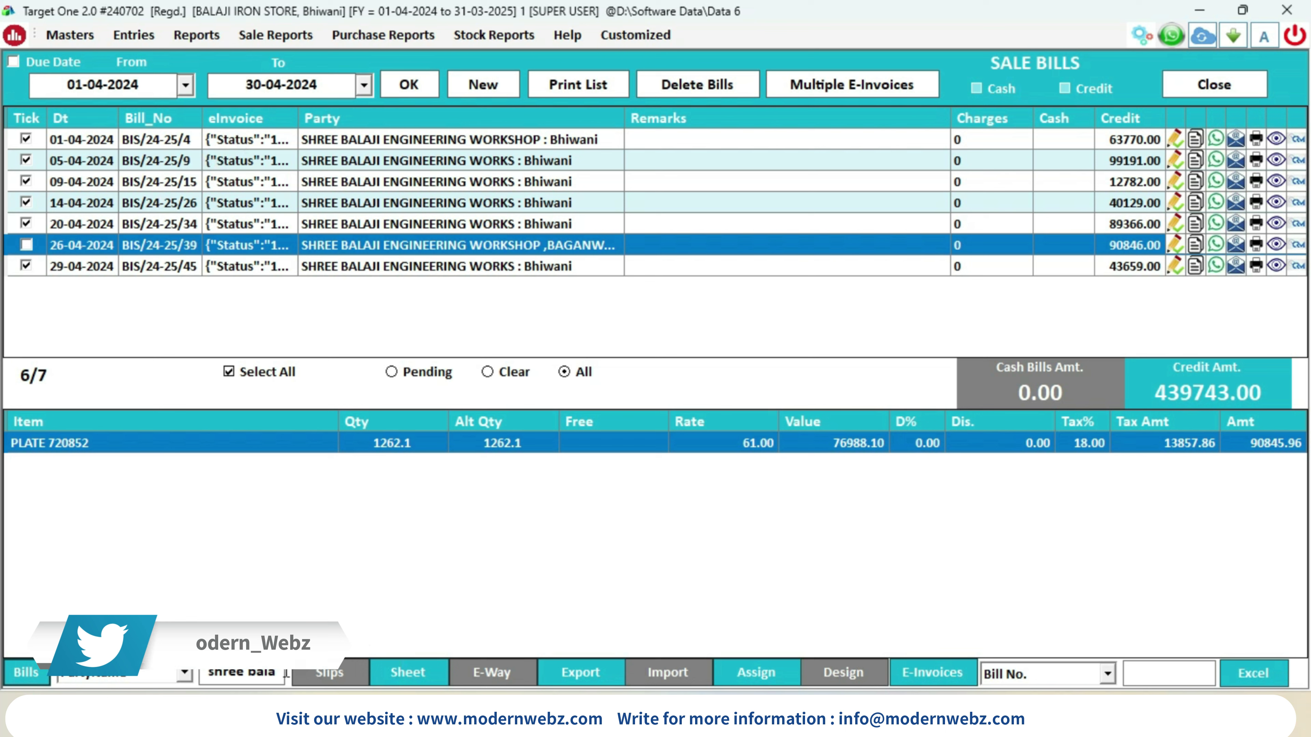
key(BackSpace)
key(BackSpace)
key(BackSpace)
key(BackSpace)
key(BackSpace)
key(BackSpace)
key(BackSpace)
key(BackSpace)
key(BackSpace)
key(BackSpace)
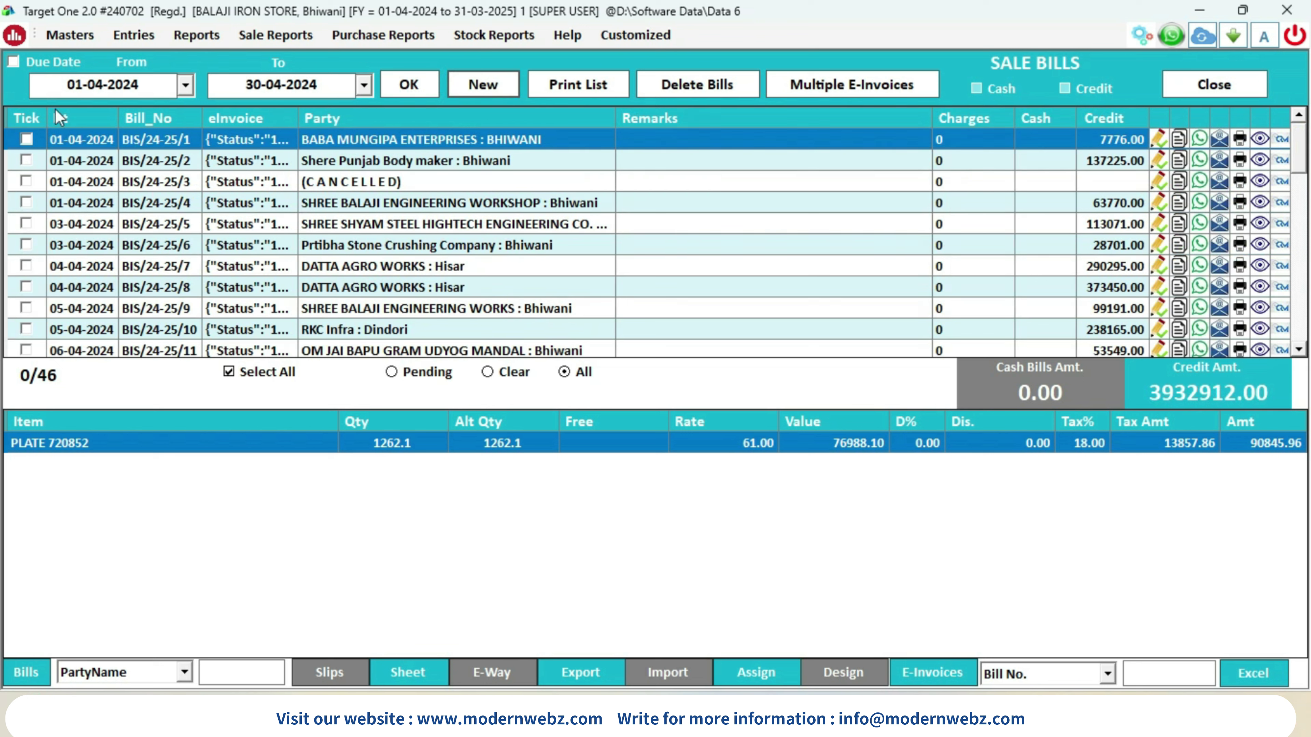
click(228, 373)
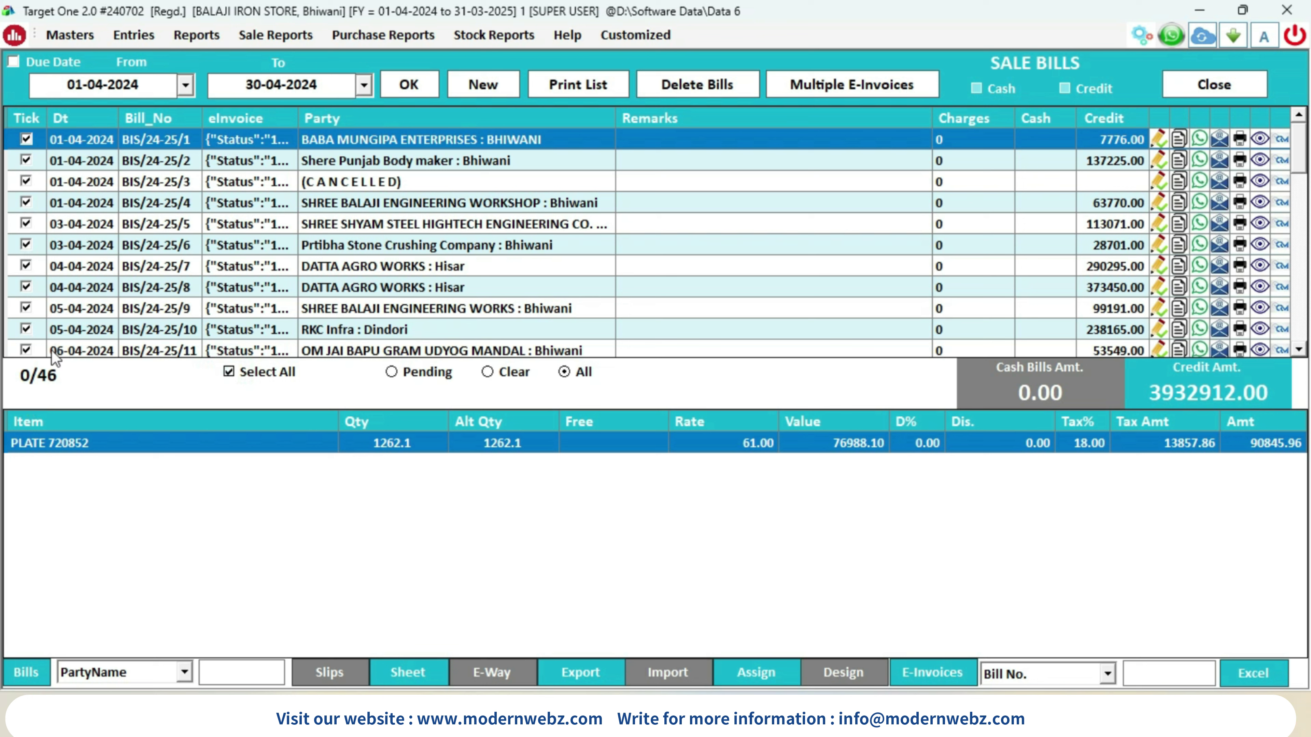